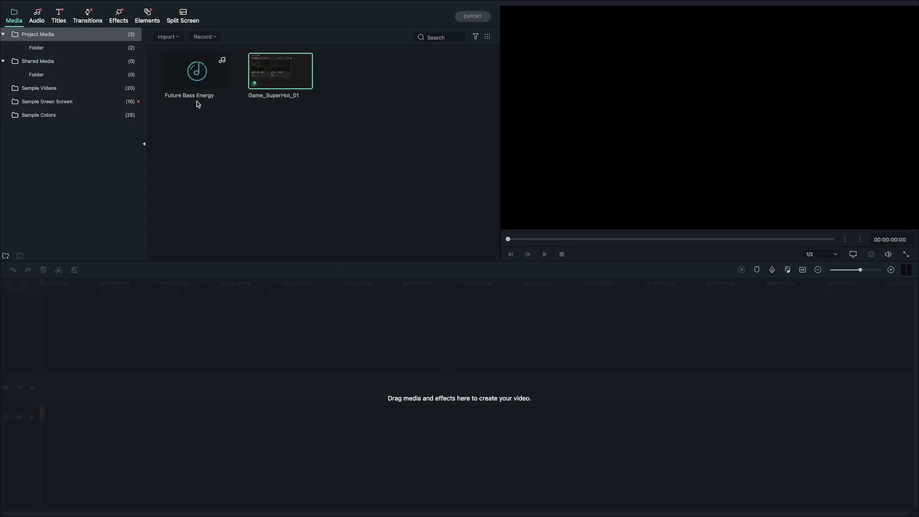
Step: Run beat detection on Future Bass Energy and place it on the audio track
{"action": "right_click", "coordinate": [197, 89]}
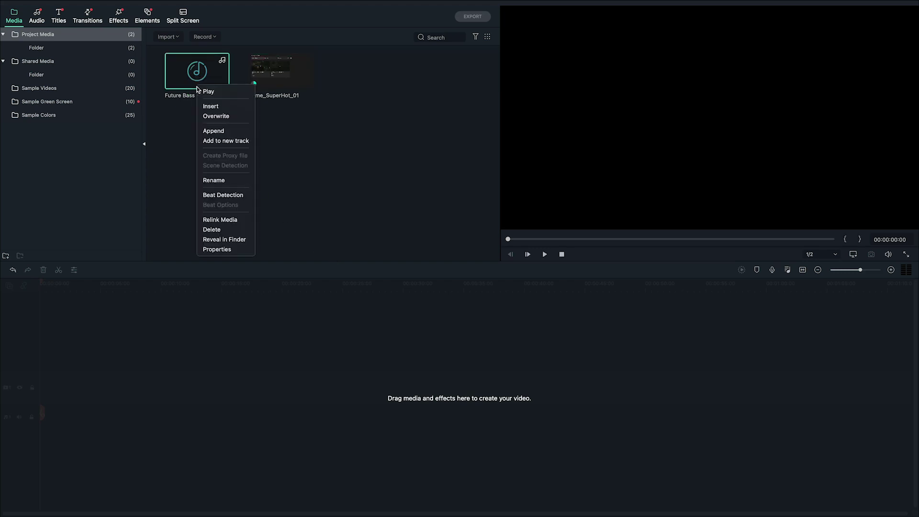
{"action": "left_click", "coordinate": [223, 195]}
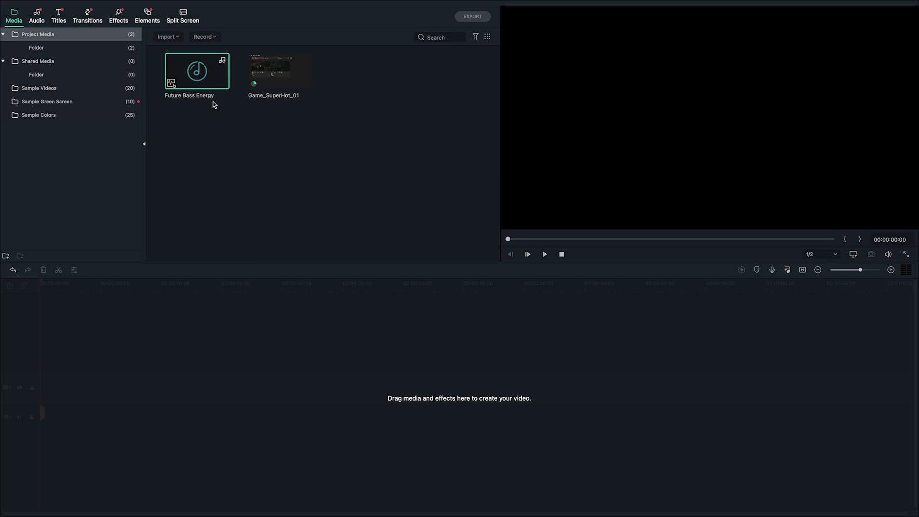
{"action": "left_click_drag", "start_coordinate": [242, 144], "coordinate": [45, 409]}
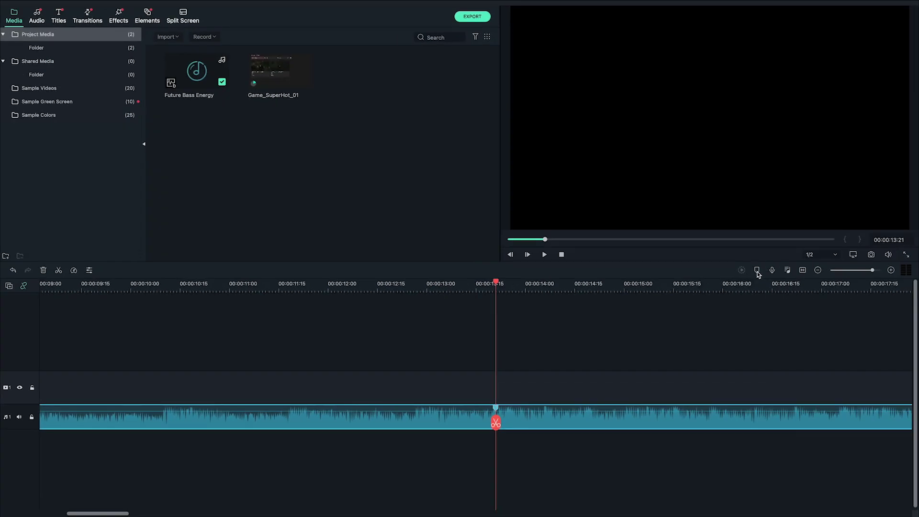
Step: Add a beat marker at 00:00:15:01 and load Game_SuperHot_01 into the preview
{"action": "left_click_drag", "start_coordinate": [498, 286], "coordinate": [647, 306]}
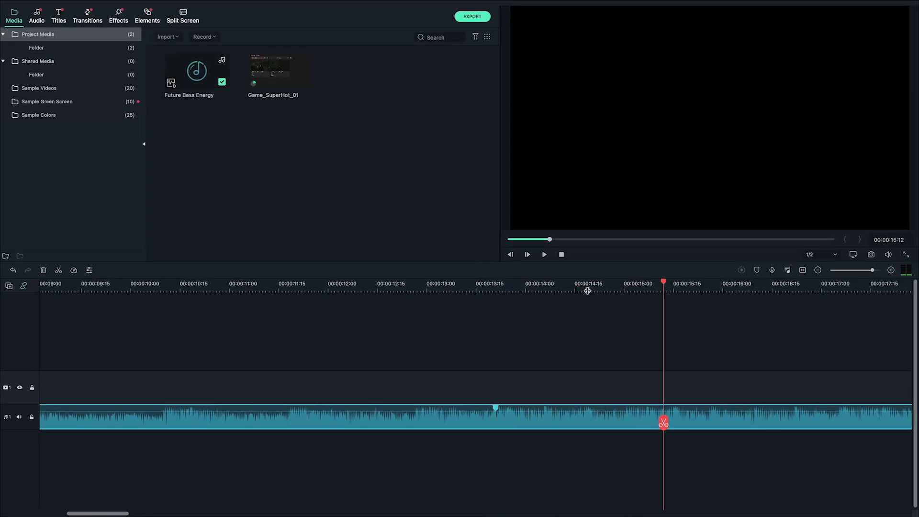
{"action": "left_click_drag", "start_coordinate": [587, 291], "coordinate": [630, 287]}
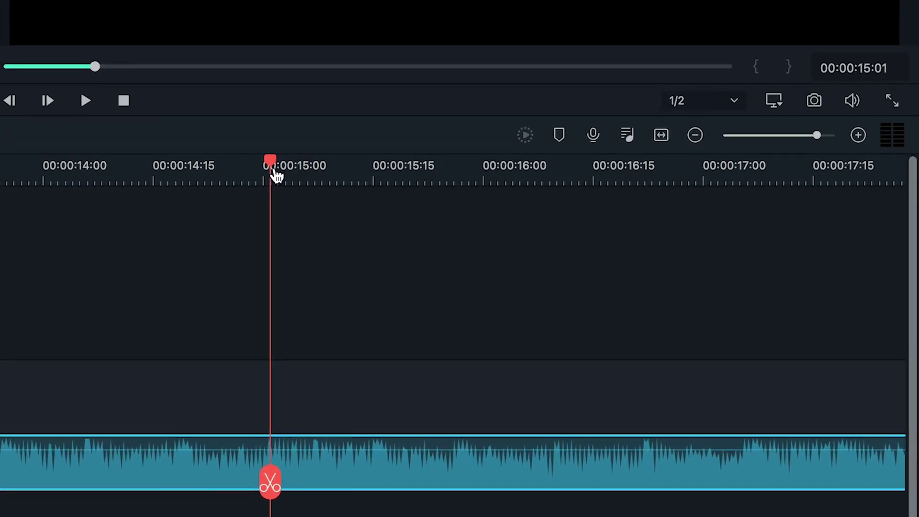
{"action": "left_click", "coordinate": [558, 135]}
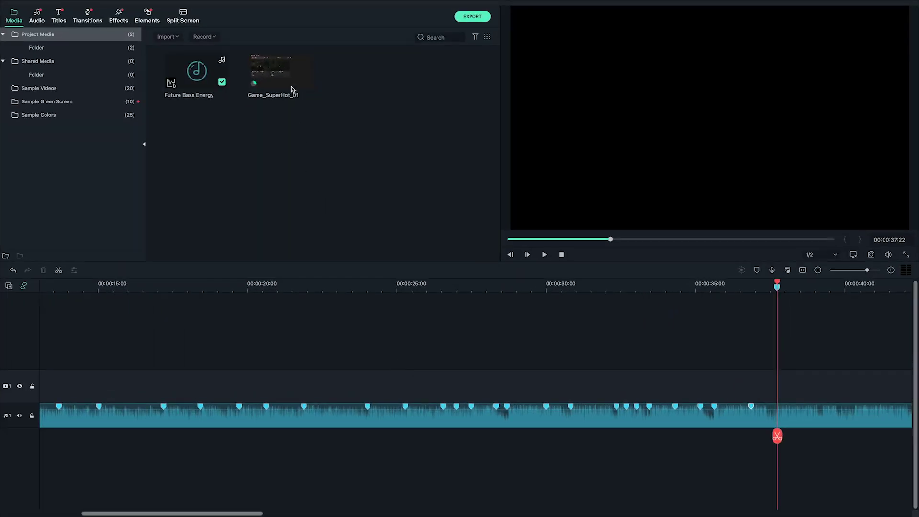
{"action": "left_click", "coordinate": [292, 89]}
Step: Place two Game_SuperHot_01 excerpts on the video track, each starting on a beat marker
{"action": "left_click_drag", "start_coordinate": [609, 240], "coordinate": [613, 245]}
{"action": "left_click_drag", "start_coordinate": [612, 192], "coordinate": [536, 387]}
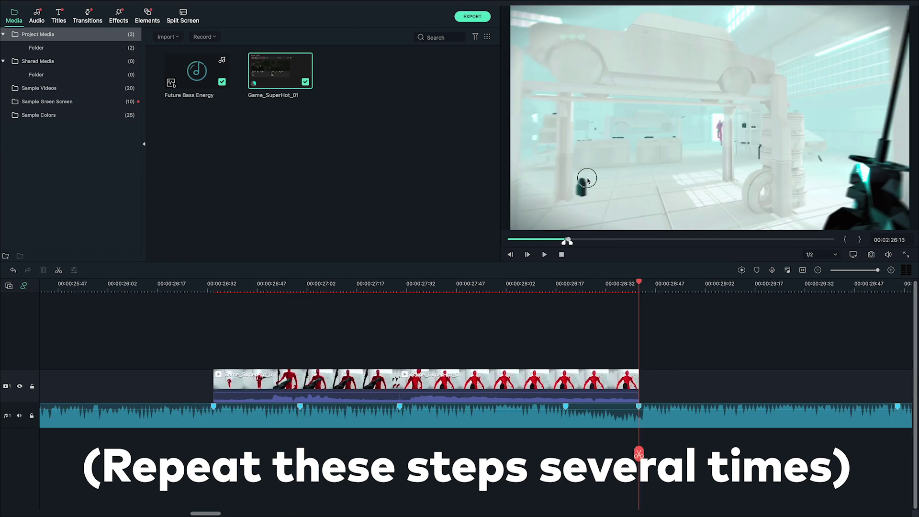
{"action": "left_click_drag", "start_coordinate": [588, 180], "coordinate": [643, 389]}
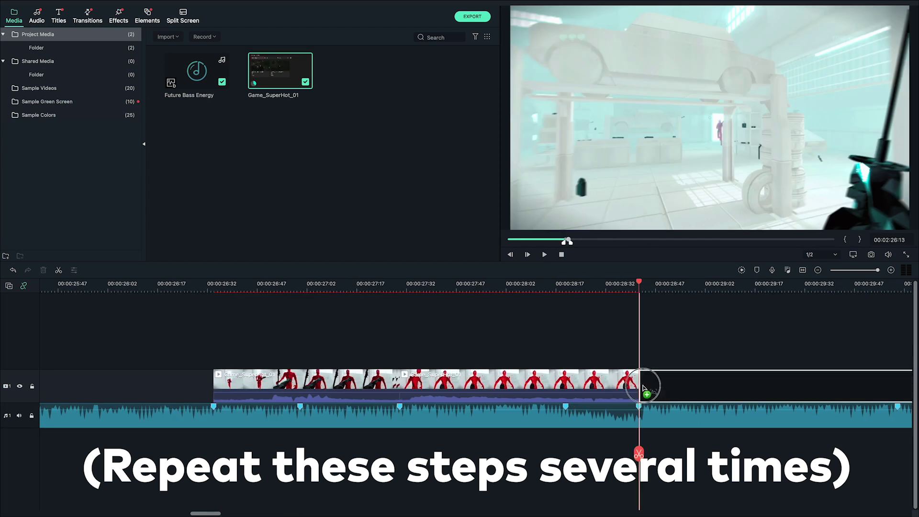
Step: Zoom the timeline out and play the montage back from about 26 seconds
{"action": "left_click", "coordinate": [567, 288]}
{"action": "key", "text": "space"}
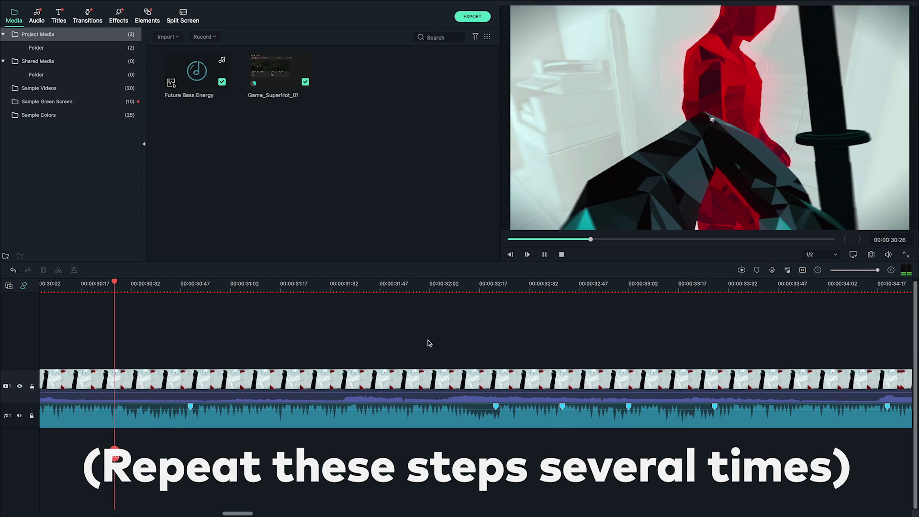
{"action": "key", "text": "ctrl+minus"}
{"action": "key", "text": "space"}
{"action": "left_click", "coordinate": [255, 287]}
{"action": "key", "text": "space"}
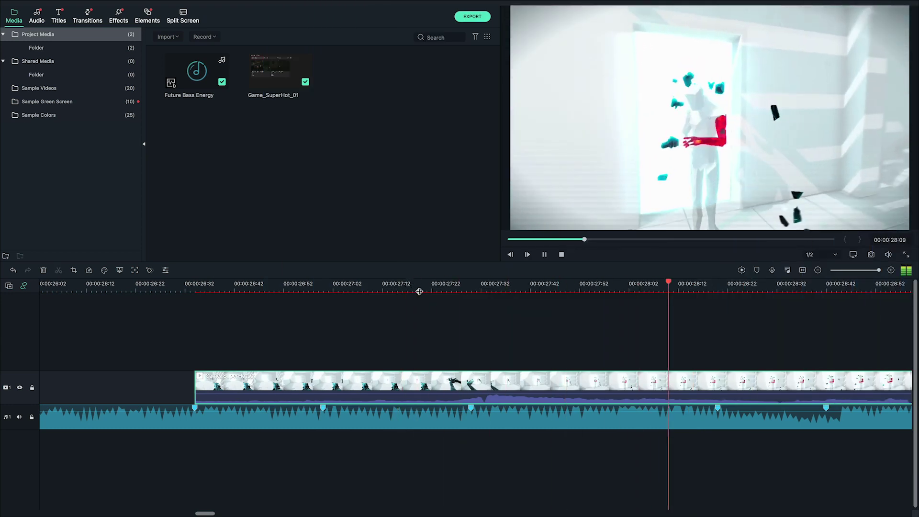
Step: Split the gameplay clip on the beat at 00:00:27:43
{"action": "scroll", "coordinate": [632, 316], "scroll_direction": "right", "scroll_amount": 2}
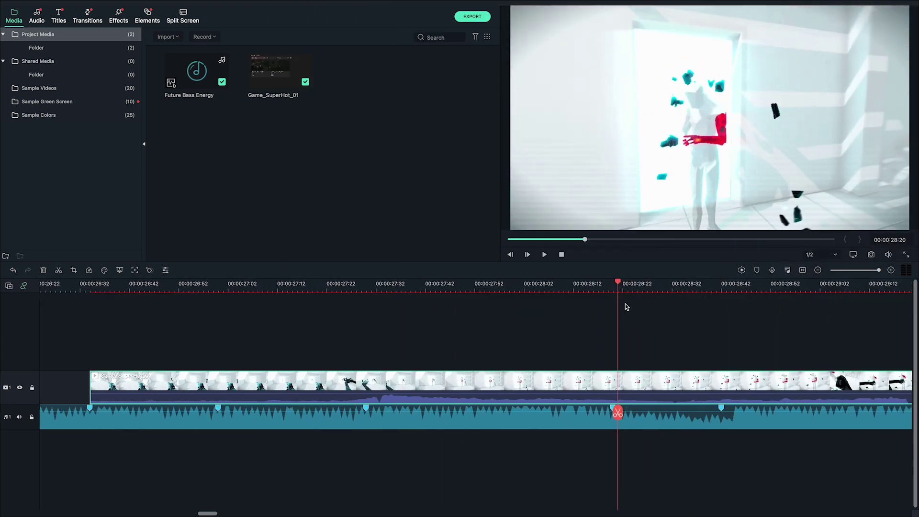
{"action": "left_click", "coordinate": [358, 287]}
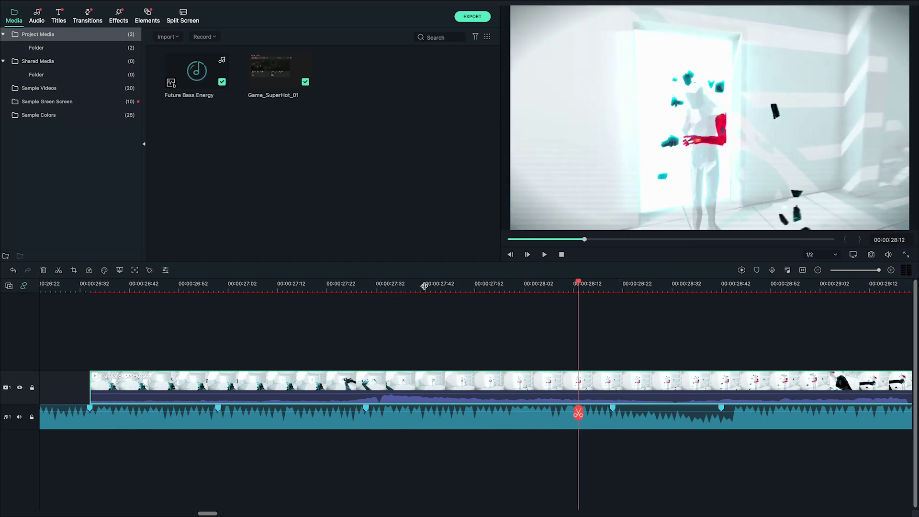
{"action": "left_click_drag", "start_coordinate": [580, 284], "coordinate": [477, 286]}
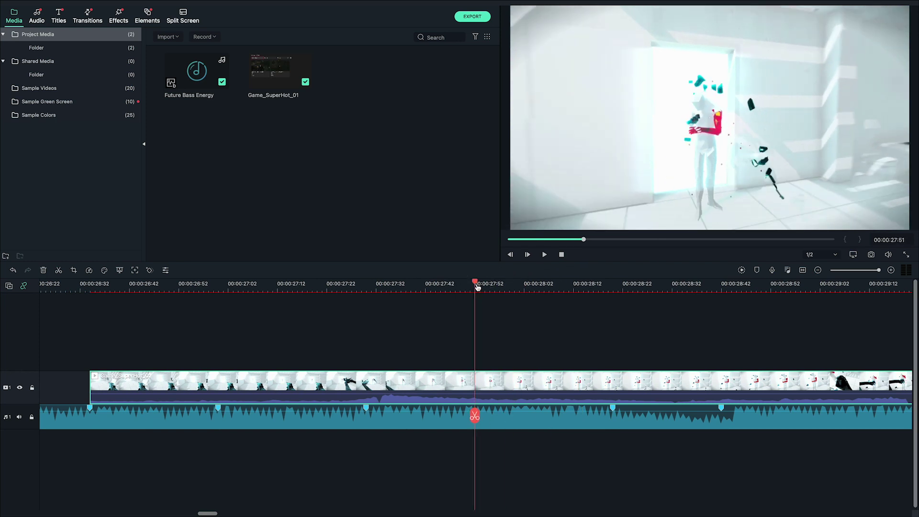
{"action": "left_click_drag", "start_coordinate": [477, 286], "coordinate": [439, 299]}
{"action": "left_click", "coordinate": [438, 427]}
Step: Split the second clip at 29:01, snap the later track-1 piece to the beat marker, select the track-2 clip
{"action": "left_click_drag", "start_coordinate": [478, 286], "coordinate": [824, 290]}
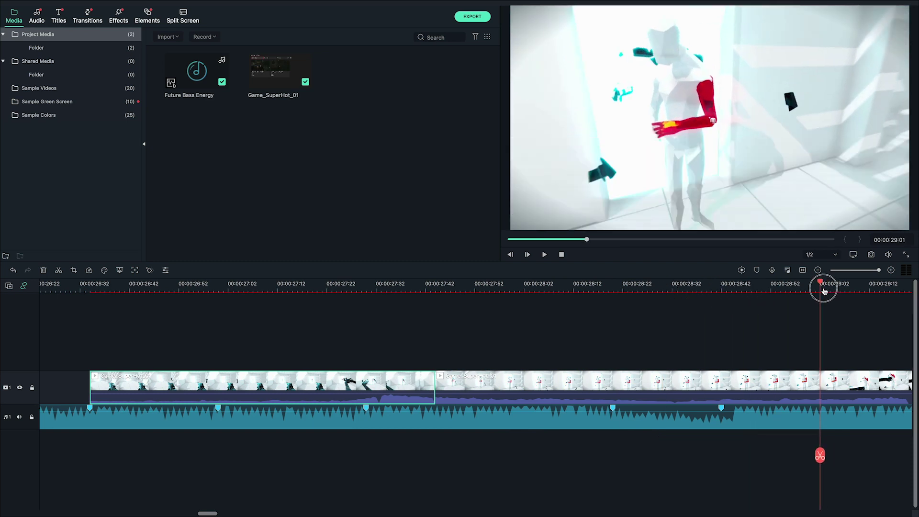
{"action": "left_click", "coordinate": [822, 381]}
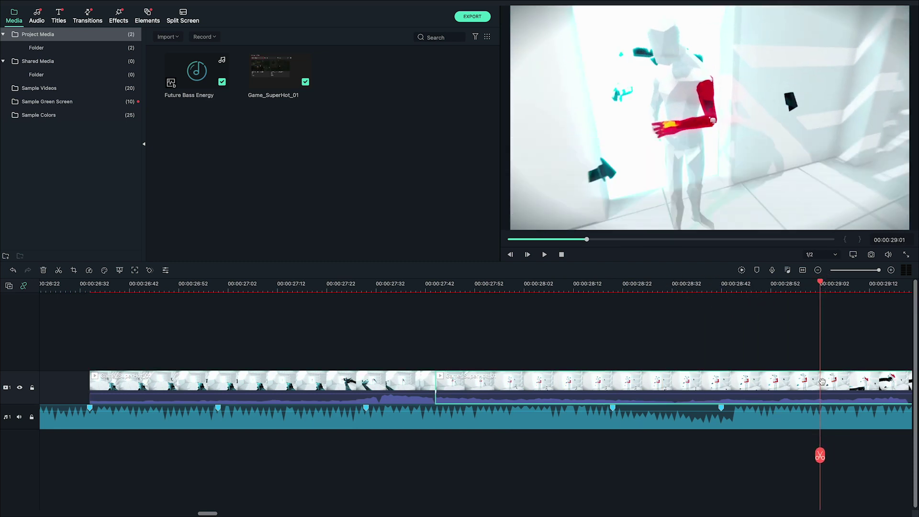
{"action": "left_click", "coordinate": [820, 456]}
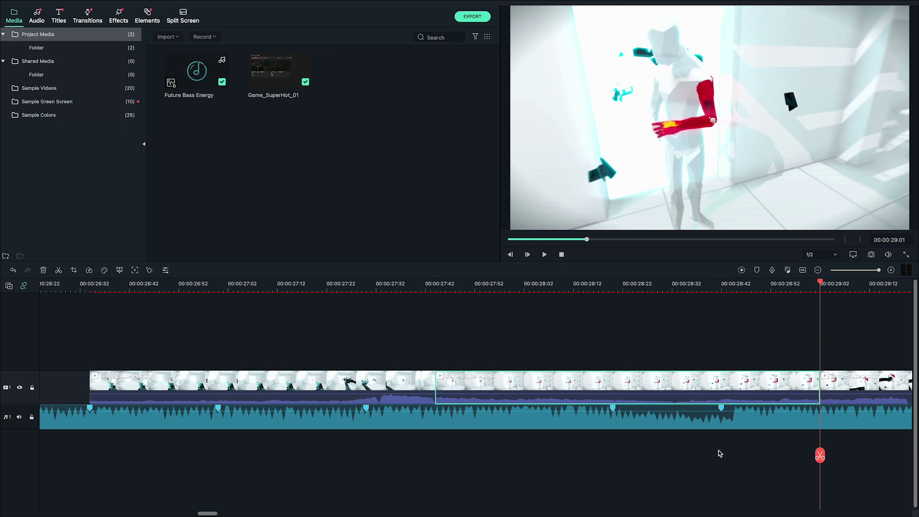
{"action": "left_click_drag", "start_coordinate": [593, 382], "coordinate": [593, 367]}
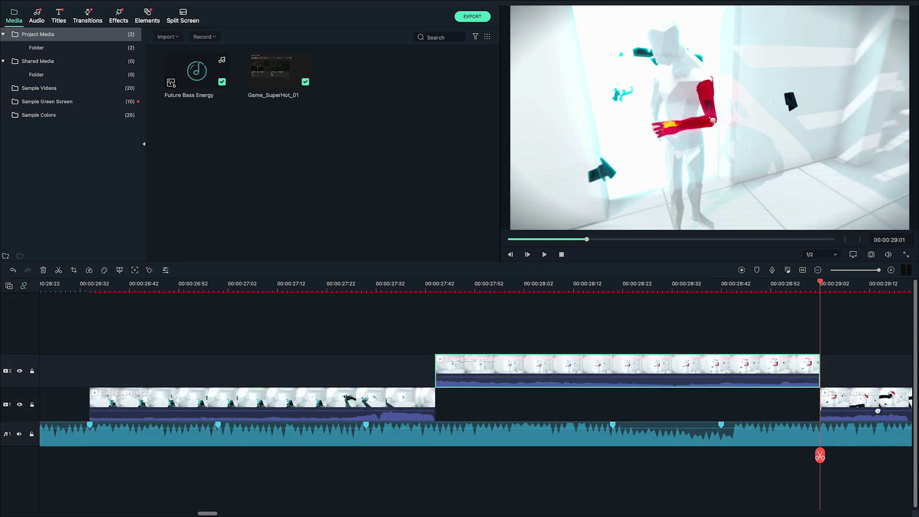
{"action": "left_click_drag", "start_coordinate": [868, 406], "coordinate": [670, 393]}
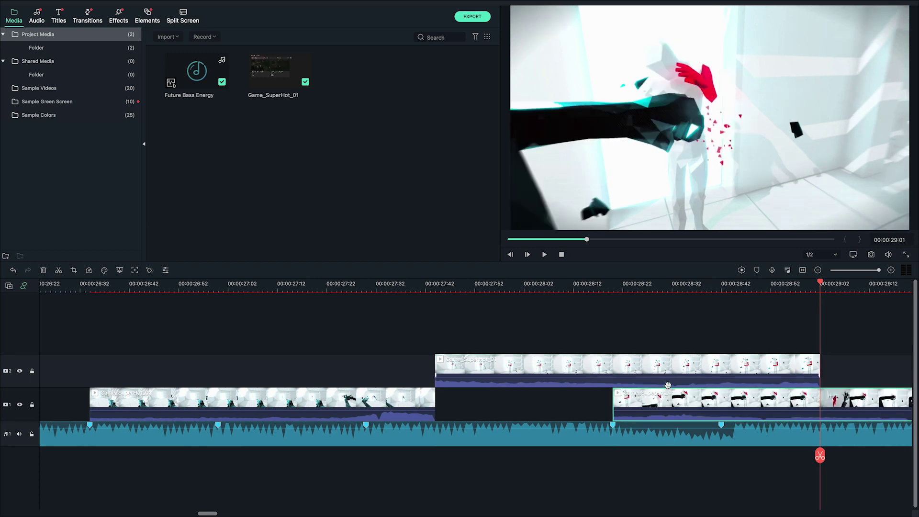
{"action": "left_click", "coordinate": [439, 290]}
{"action": "left_click", "coordinate": [528, 356]}
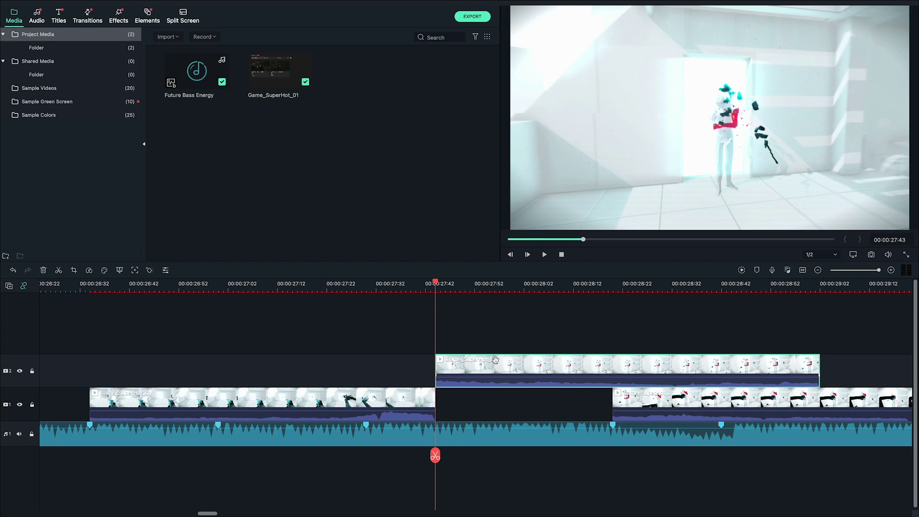
{"action": "left_click", "coordinate": [91, 270]}
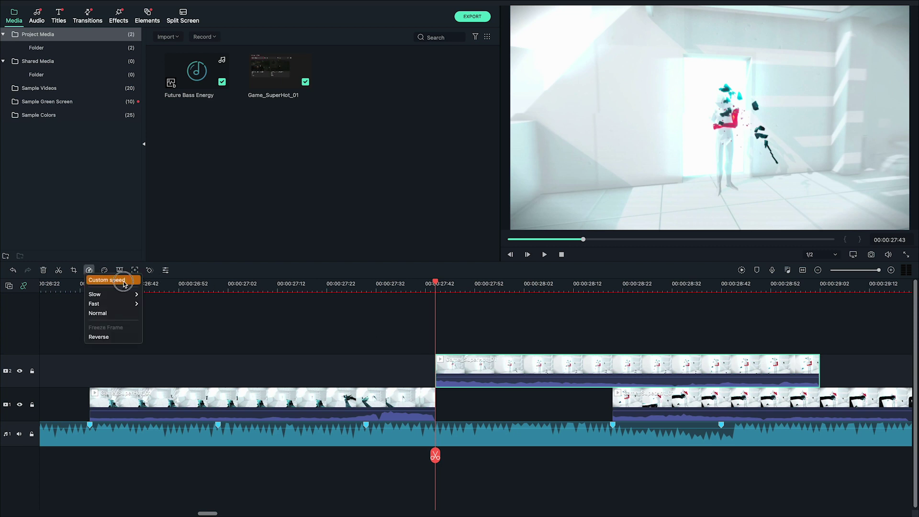
Step: Set the track-2 clip's Custom Speed duration to 00:00:00:36, about 2.2x speed
{"action": "left_click", "coordinate": [106, 281]}
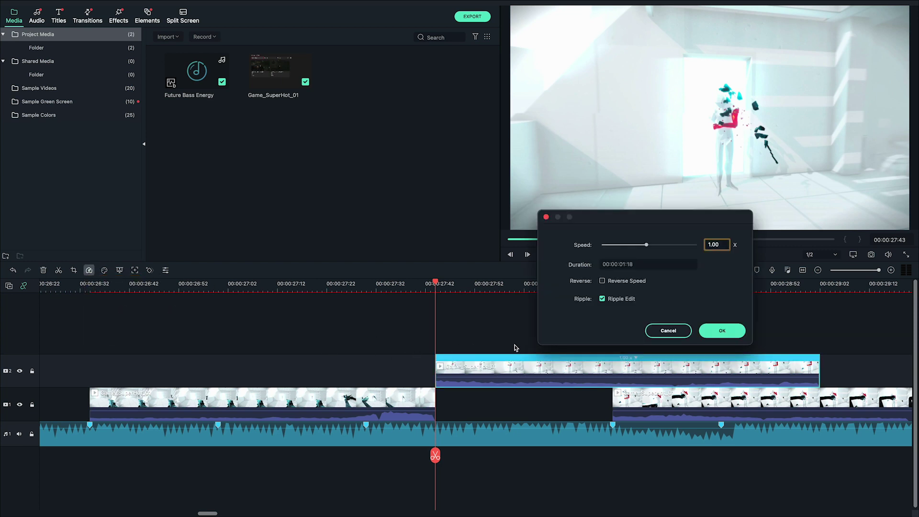
{"action": "left_click_drag", "start_coordinate": [630, 219], "coordinate": [298, 130]}
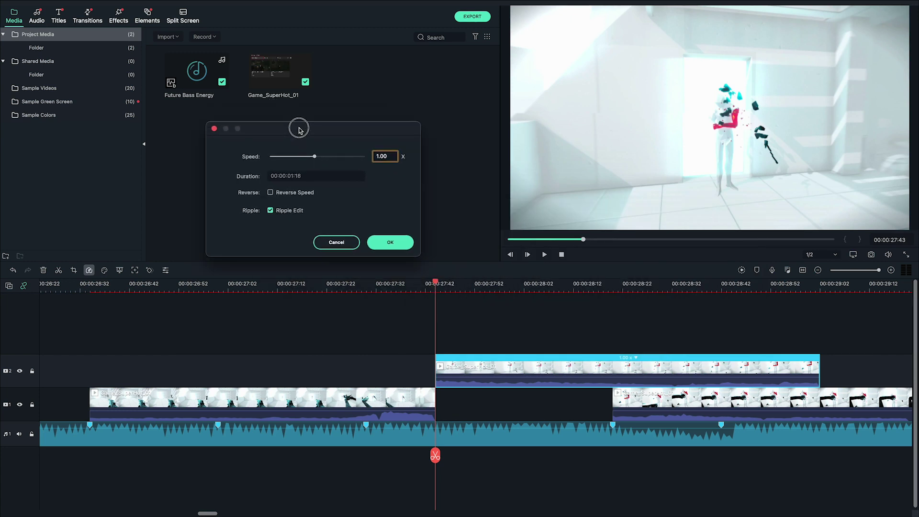
{"action": "left_click", "coordinate": [287, 177]}
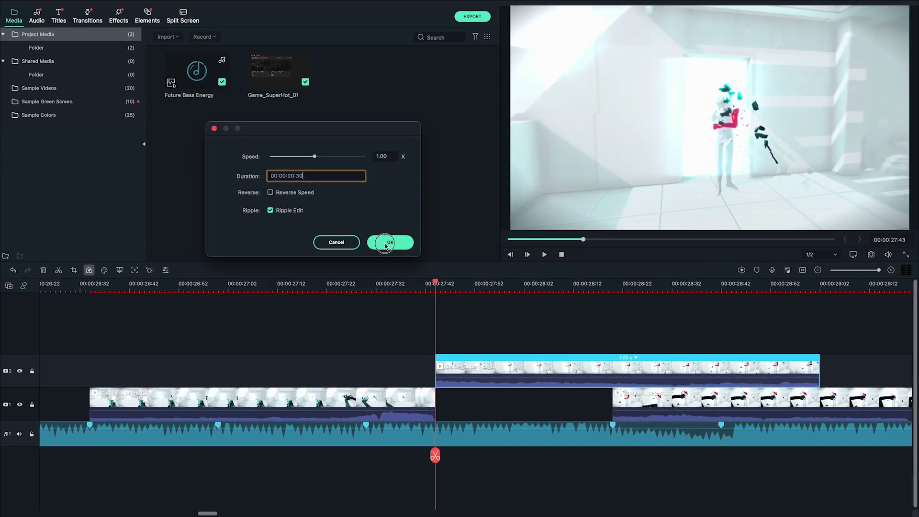
{"action": "left_click", "coordinate": [579, 368]}
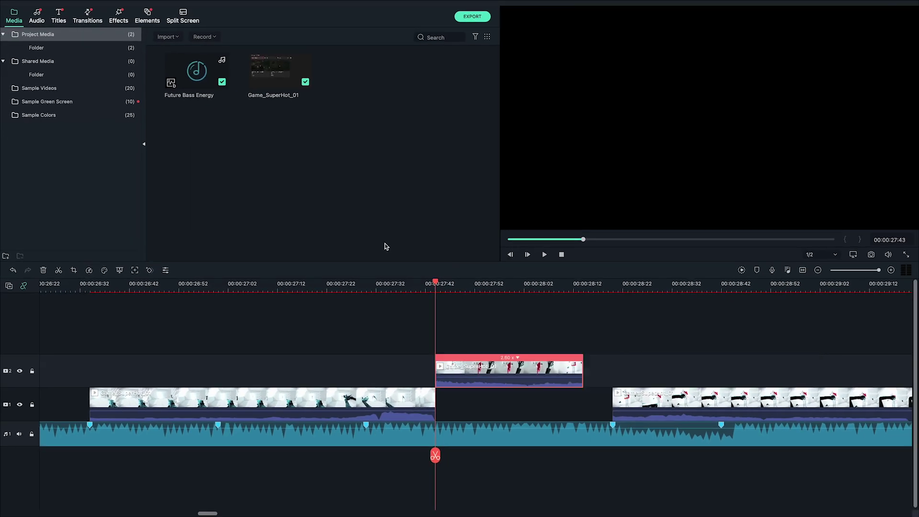
{"action": "left_click", "coordinate": [90, 271]}
{"action": "left_click", "coordinate": [97, 280]}
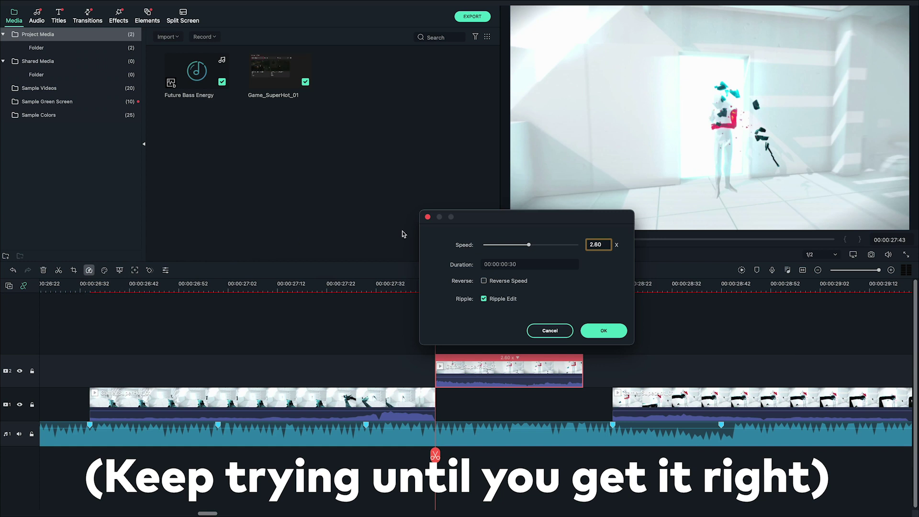
{"action": "left_click", "coordinate": [514, 264]}
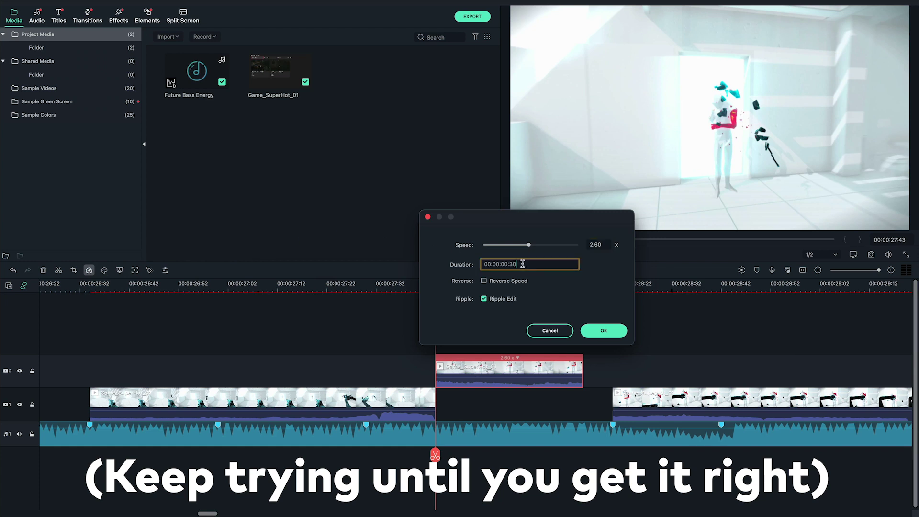
{"action": "key", "text": "BackSpace"}
{"action": "type", "text": "6"}
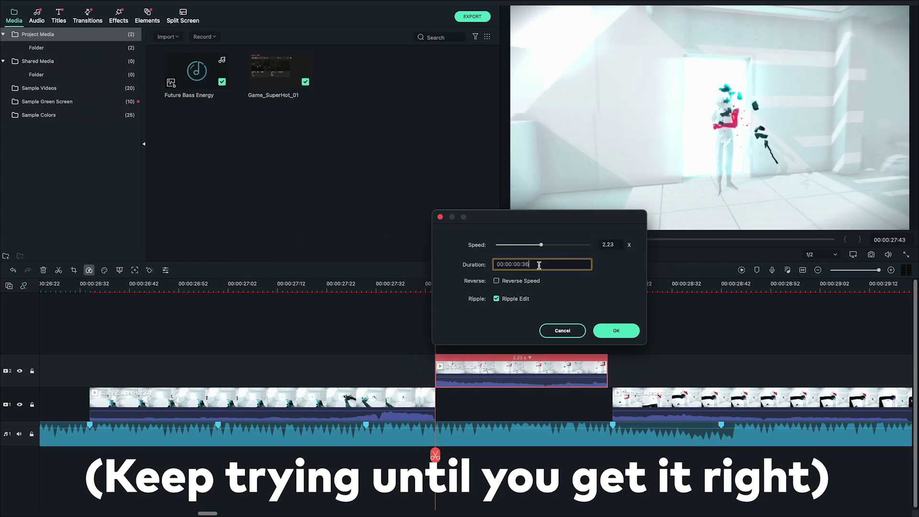
{"action": "left_click", "coordinate": [613, 330]}
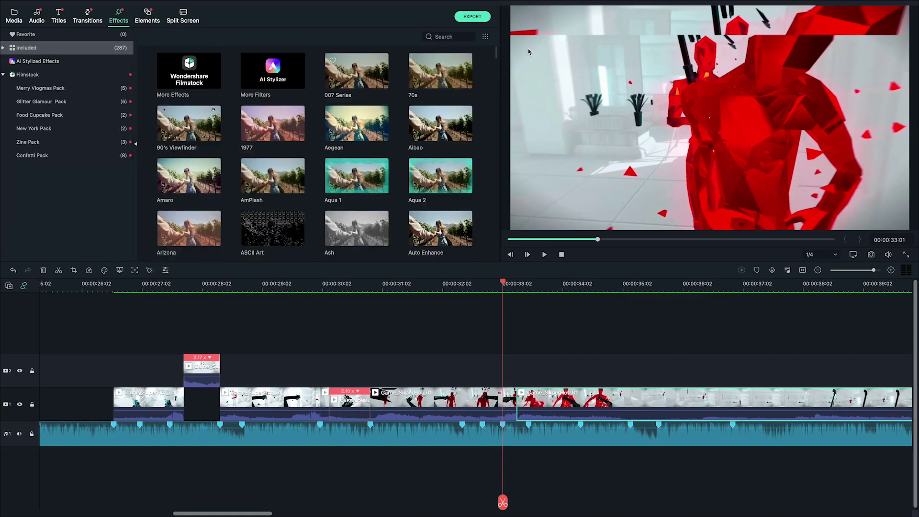
Step: Search effects for 'glitch' and apply Strong Glitch to the clip at the playhead
{"action": "type", "text": "glitch"}
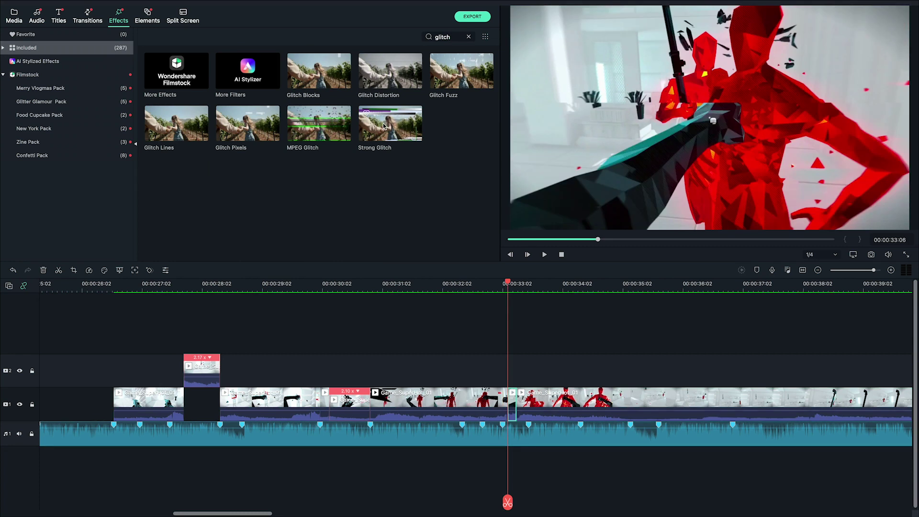
{"action": "left_click_drag", "start_coordinate": [383, 126], "coordinate": [513, 378]}
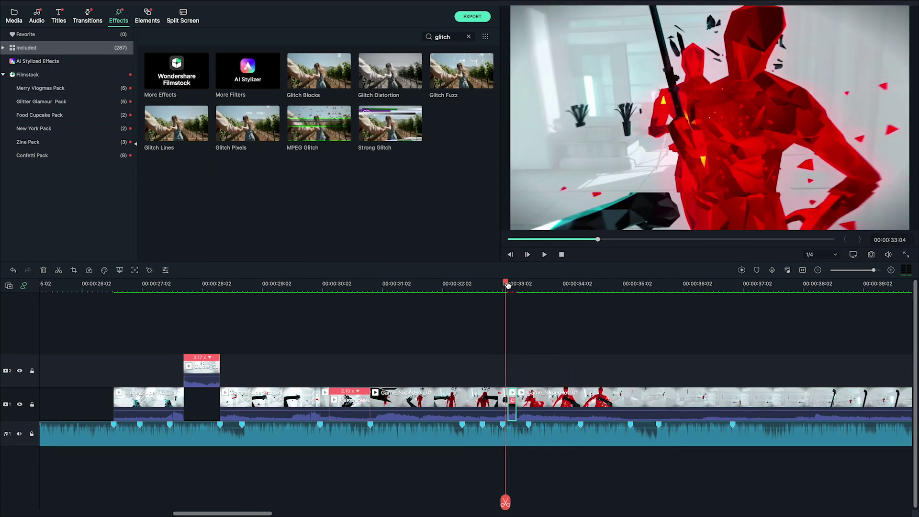
{"action": "left_click_drag", "start_coordinate": [507, 287], "coordinate": [321, 287]}
Step: Apply MPEG Glitch to the 2.10x clip and Strong Glitch to the 2.17x clip, then render a preview
{"action": "left_click_drag", "start_coordinate": [319, 129], "coordinate": [360, 373]}
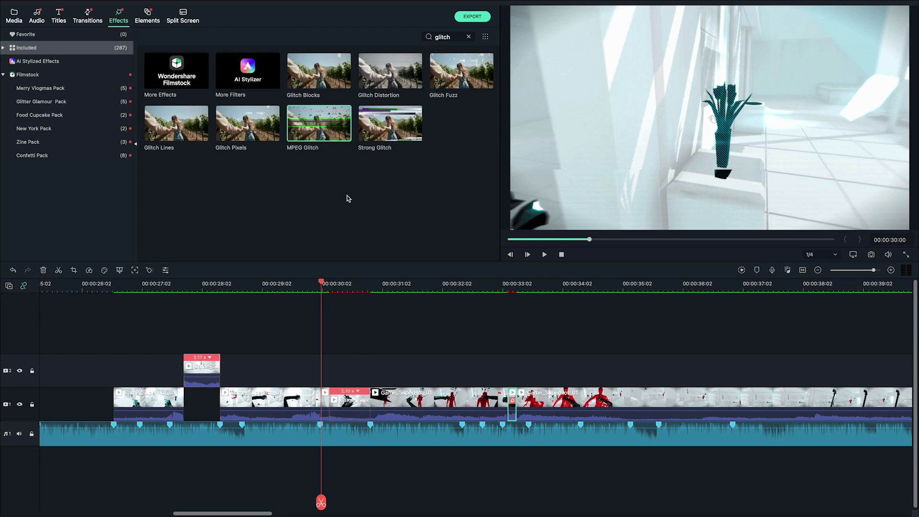
{"action": "left_click_drag", "start_coordinate": [388, 128], "coordinate": [201, 366]}
{"action": "left_click", "coordinate": [115, 286]}
{"action": "left_click", "coordinate": [742, 270]}
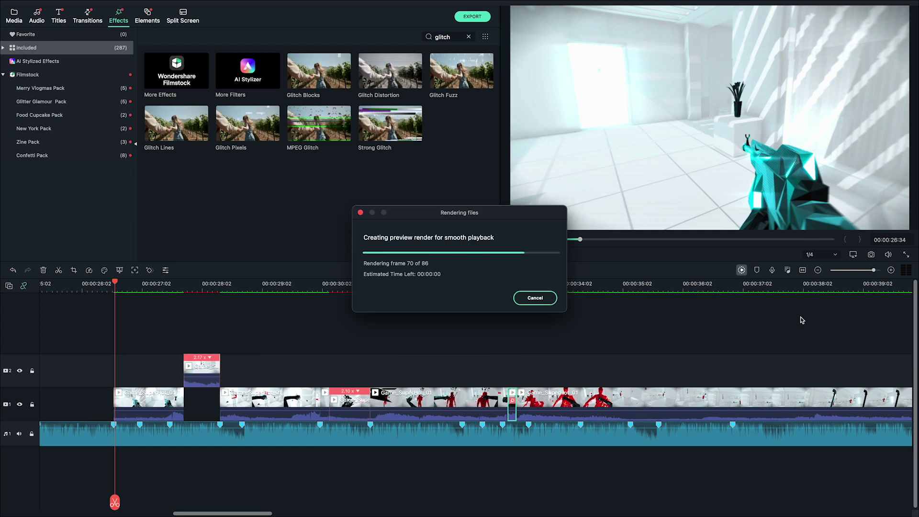